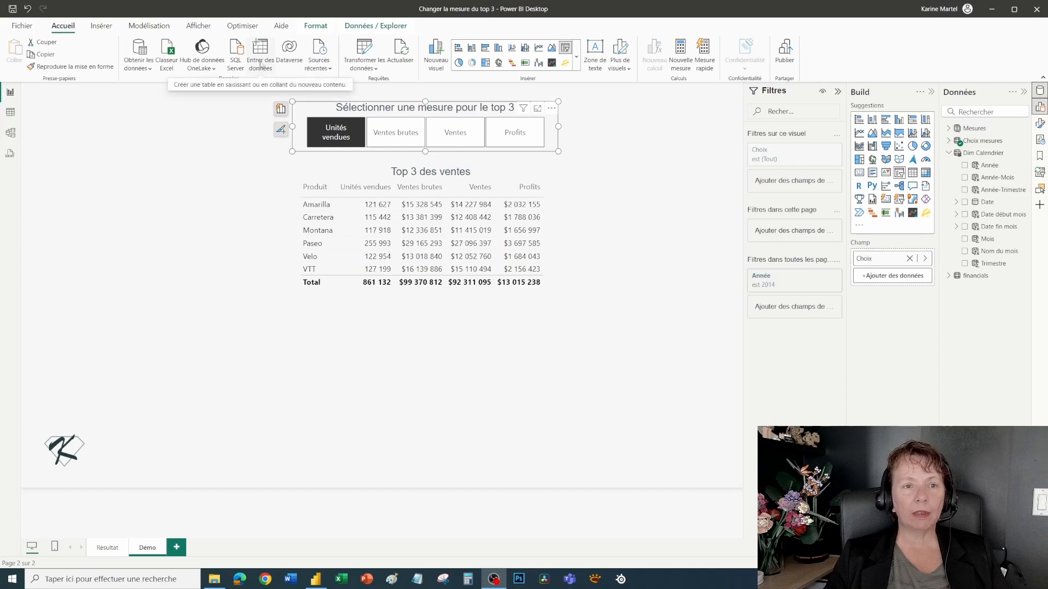
# Step: Examine the Choix mesures query and its applied steps in the Power Query editor, and close the editor
pyautogui.click(364, 48)
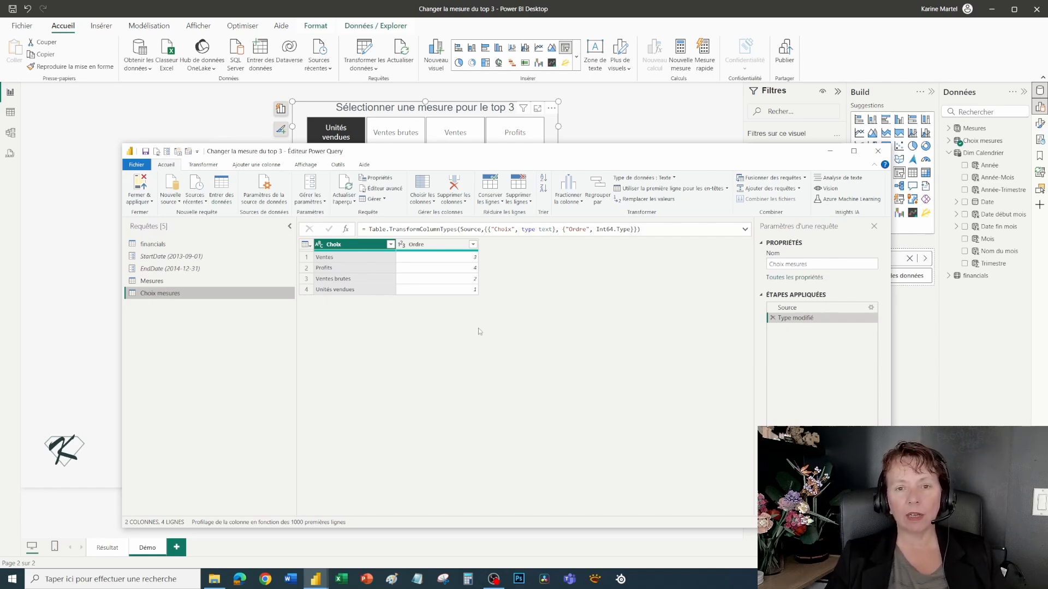
pyautogui.click(876, 153)
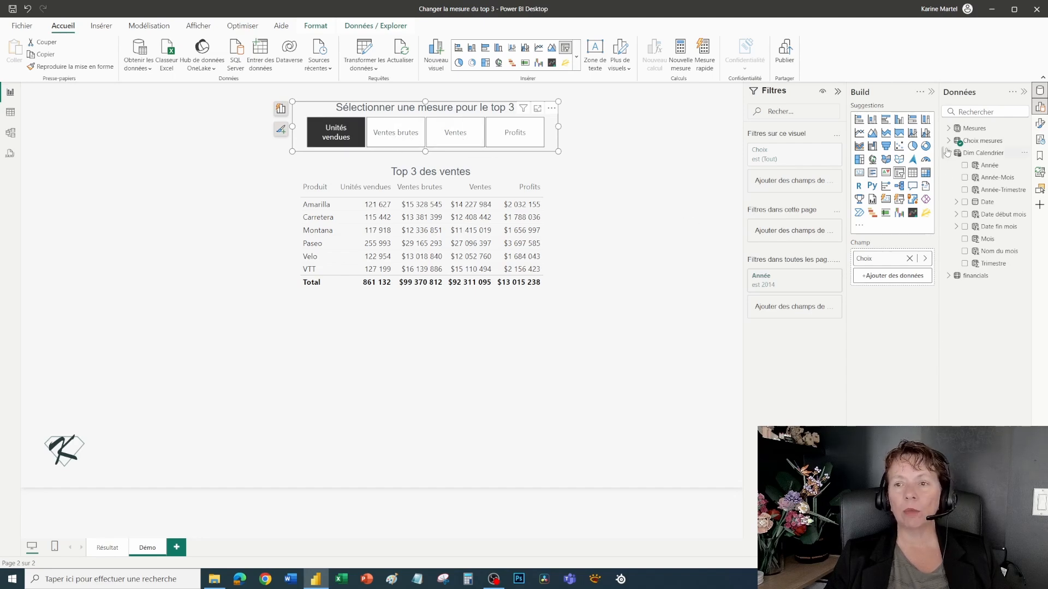
# Step: Examine the Switch Top 3 measure's formula, including the sums returned for "Unités vendues" and "Ventes brutes"
pyautogui.click(948, 128)
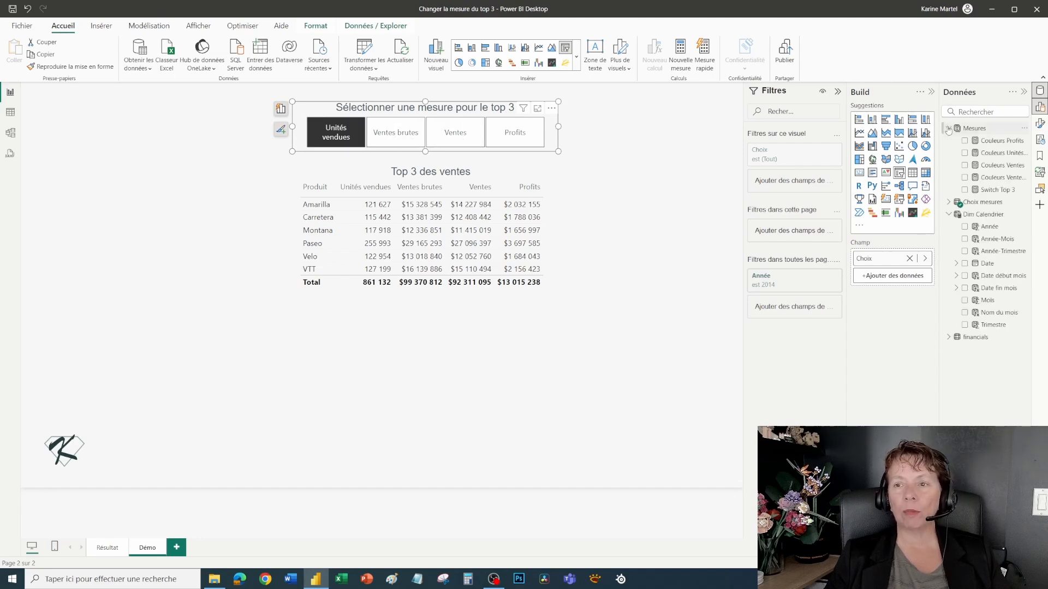
pyautogui.click(989, 190)
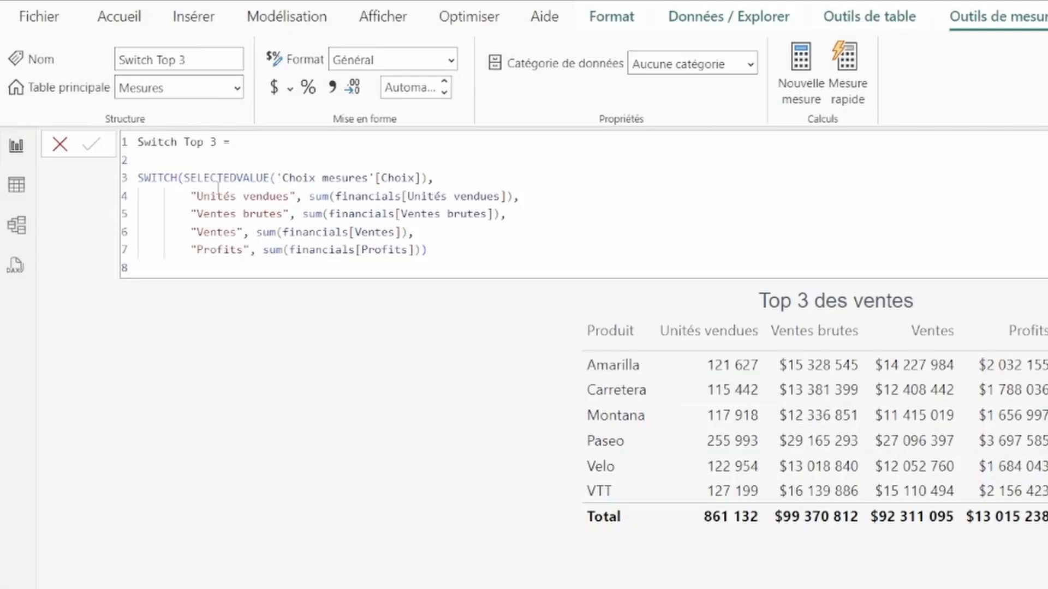
pyautogui.moveTo(302, 196); pyautogui.dragTo(531, 192)
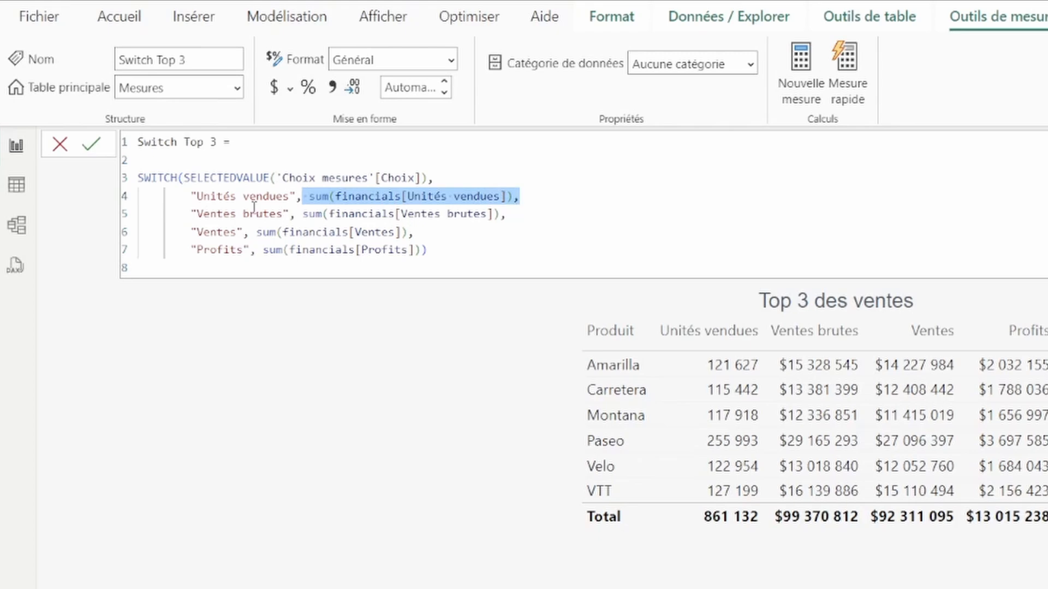
pyautogui.moveTo(289, 214); pyautogui.dragTo(494, 212)
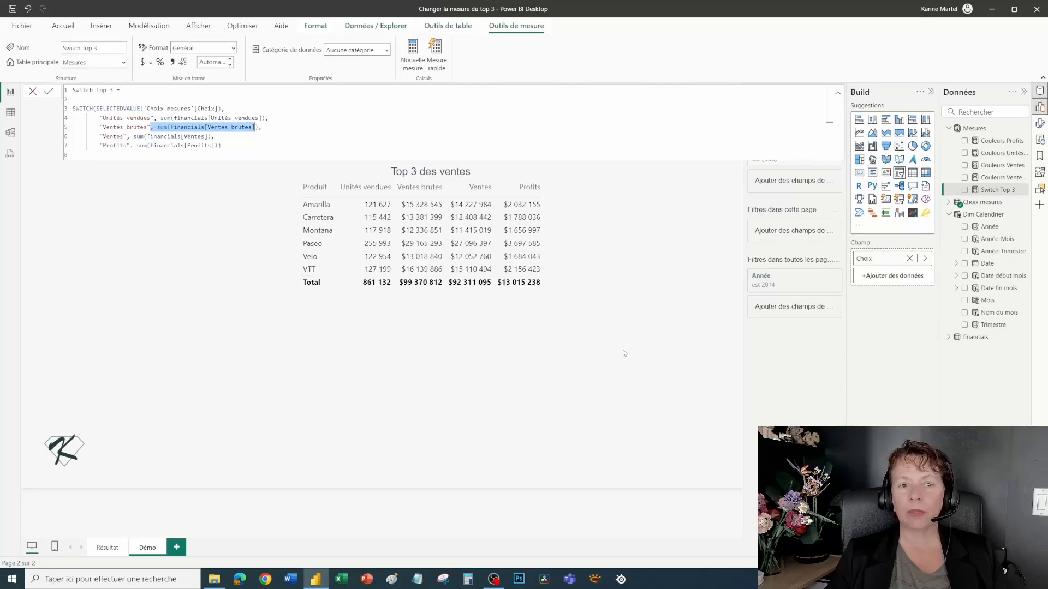
pyautogui.click(623, 349)
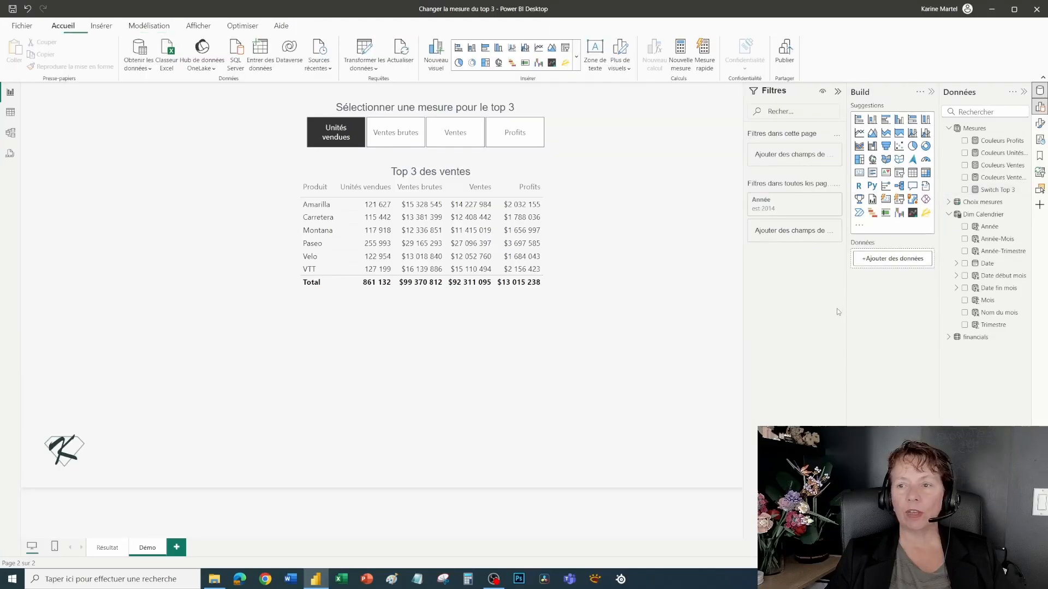
# Step: Add the Switch Top 3 measure to the Top 3 des ventes table after Produit, widen the visual and test the Ventes slicer option
pyautogui.click(1008, 191)
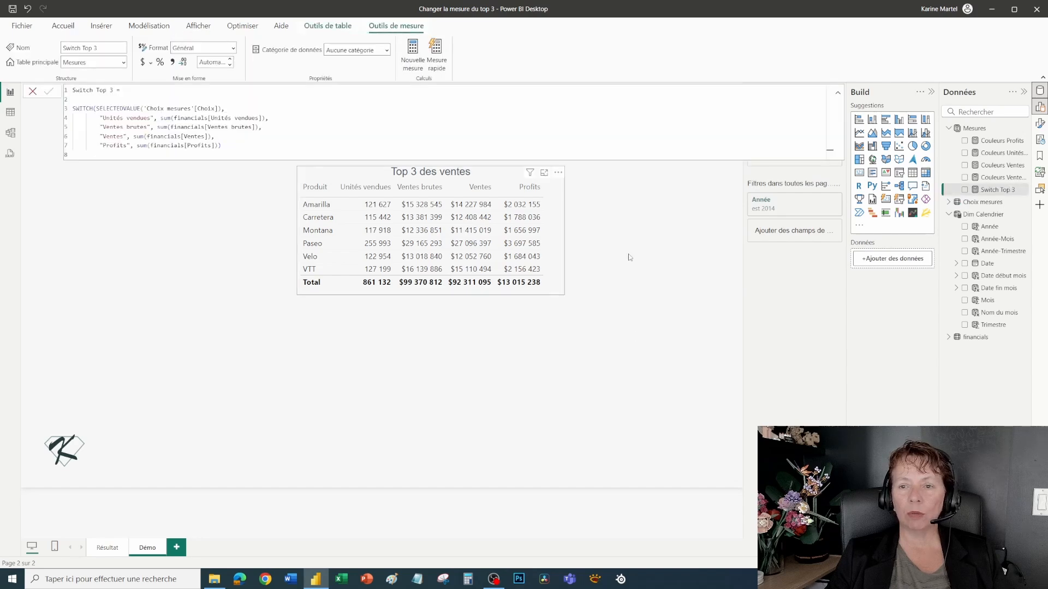
pyautogui.click(550, 250)
pyautogui.moveTo(998, 191); pyautogui.dragTo(922, 275)
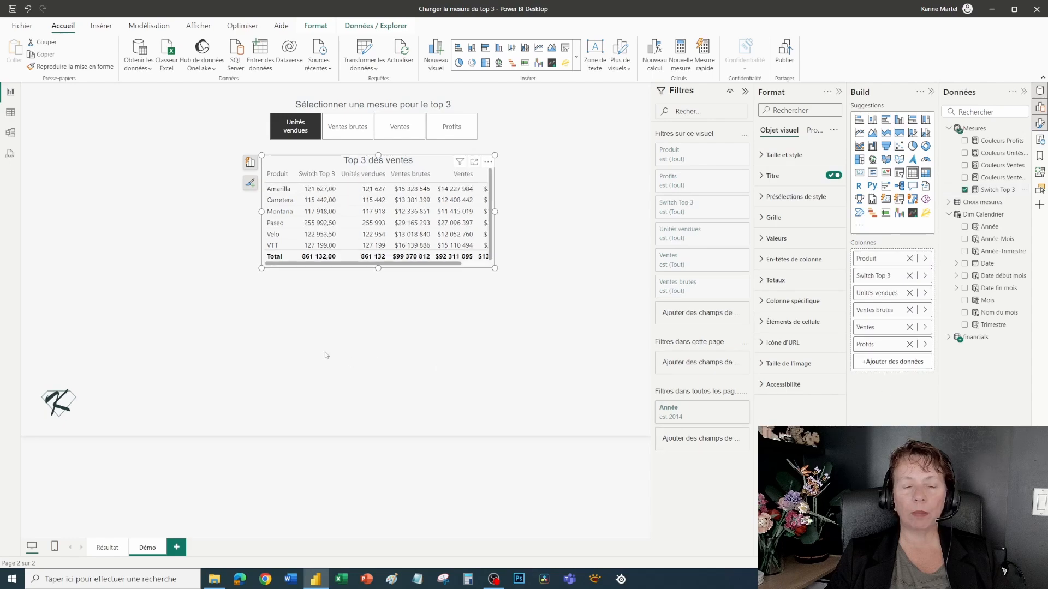
pyautogui.moveTo(495, 222); pyautogui.dragTo(573, 222)
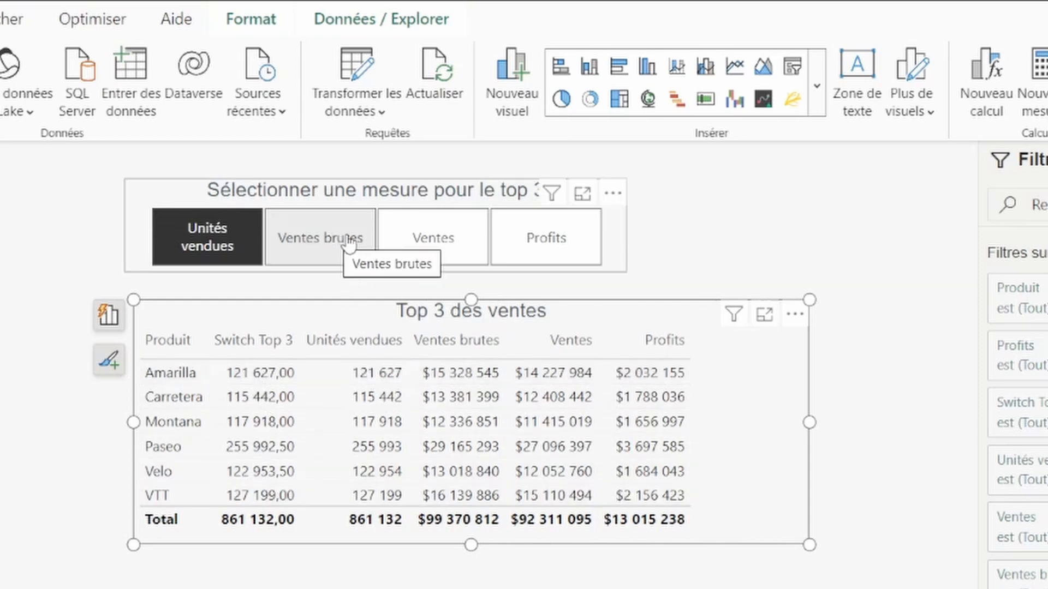
pyautogui.click(432, 238)
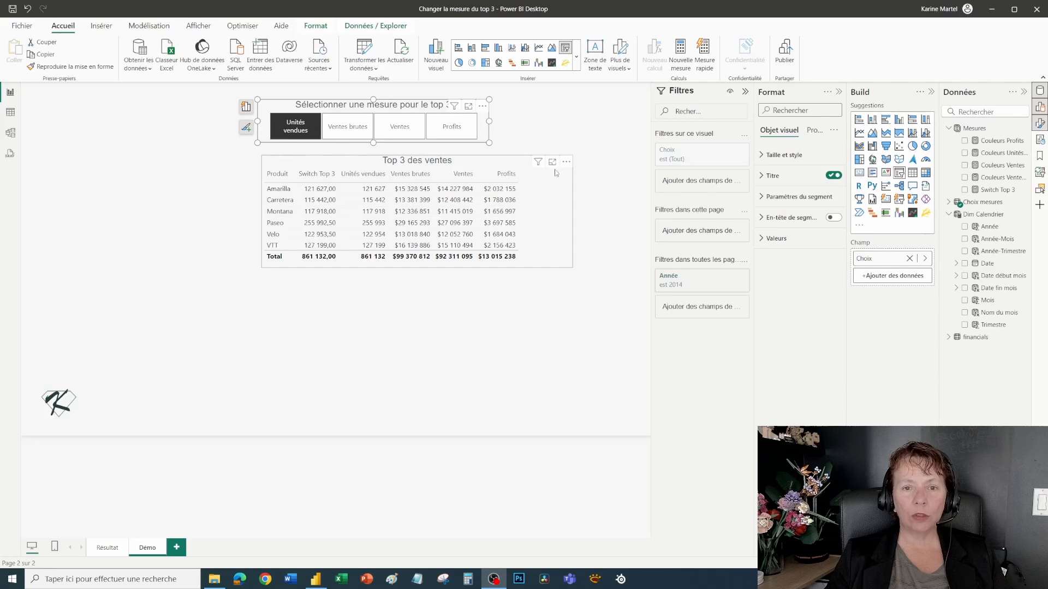
# Step: Sort the Top 3 des ventes table by Switch Top 3 and check the order with the slicer's Ventes option
pyautogui.click(569, 164)
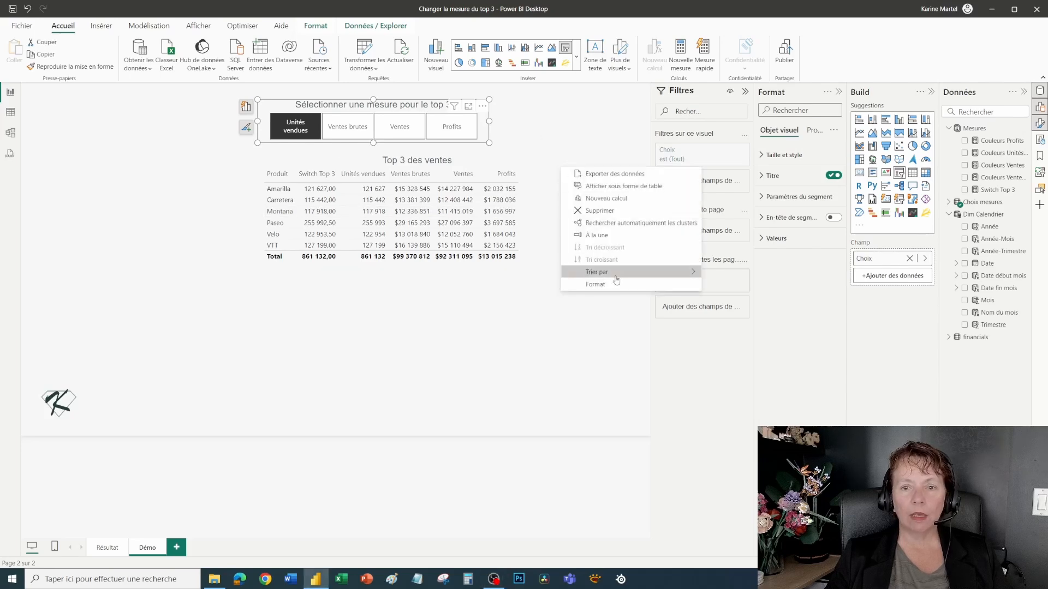
pyautogui.moveTo(597, 272)
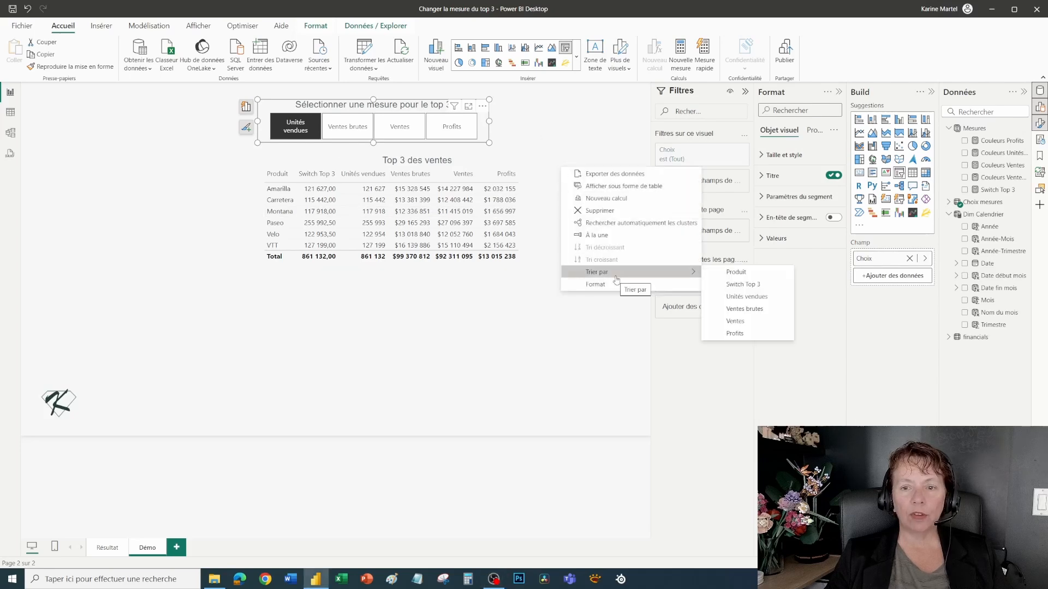
pyautogui.click(762, 286)
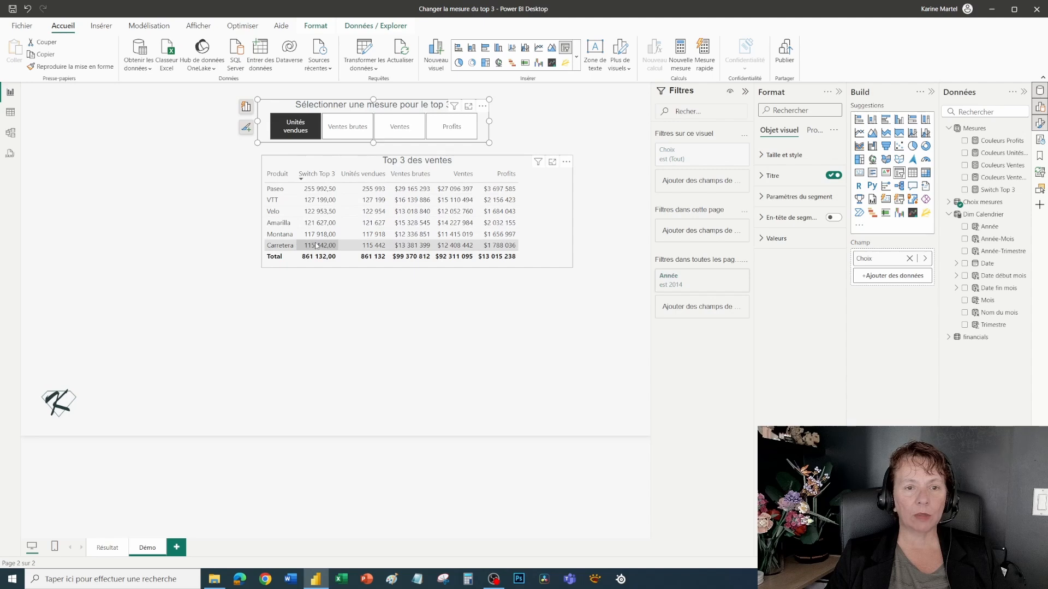
pyautogui.click(414, 130)
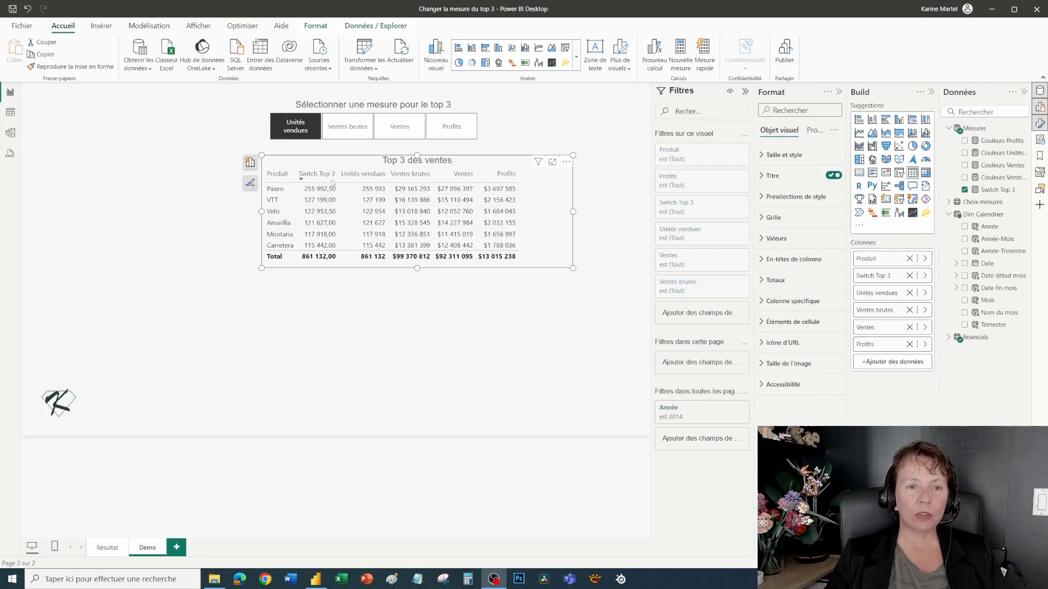
# Step: Review the table's Valeurs and En-têtes de colonne formatting, and hide the Switch Top 3 column by shrinking its width to nothing
pyautogui.click(329, 160)
pyautogui.click(349, 179)
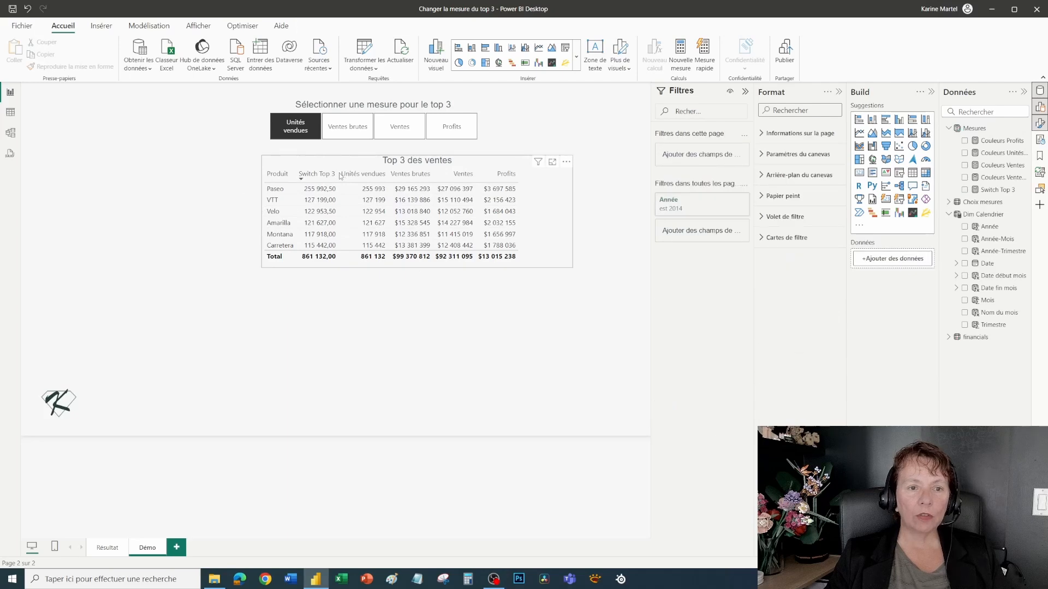
pyautogui.moveTo(338, 174)
pyautogui.mouseDown()
pyautogui.moveTo(313, 178)
pyautogui.moveTo(348, 175)
pyautogui.moveTo(298, 173)
pyautogui.moveTo(352, 174)
pyautogui.mouseUp()
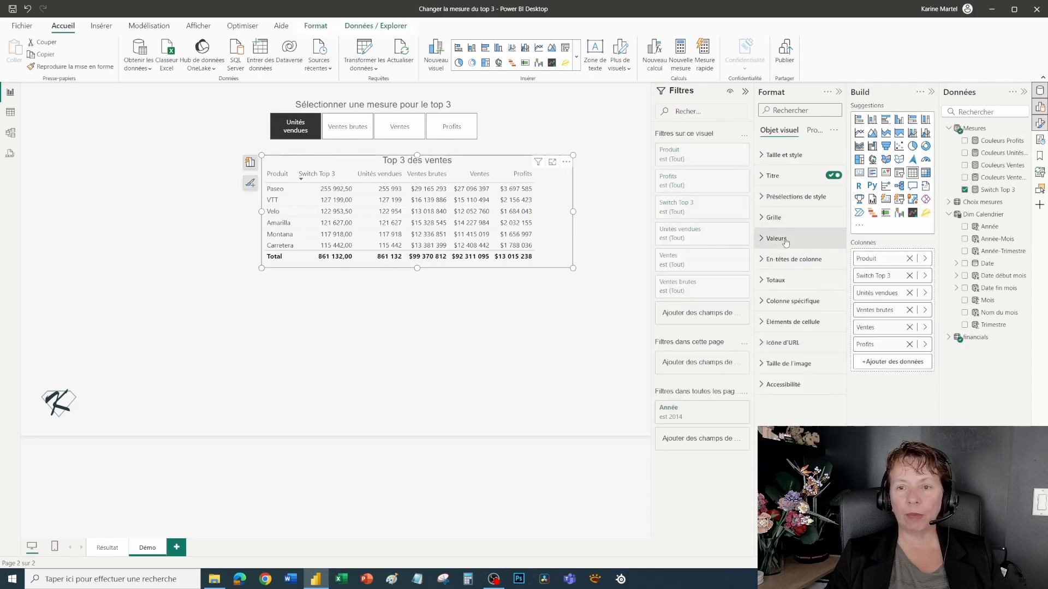
pyautogui.click(787, 239)
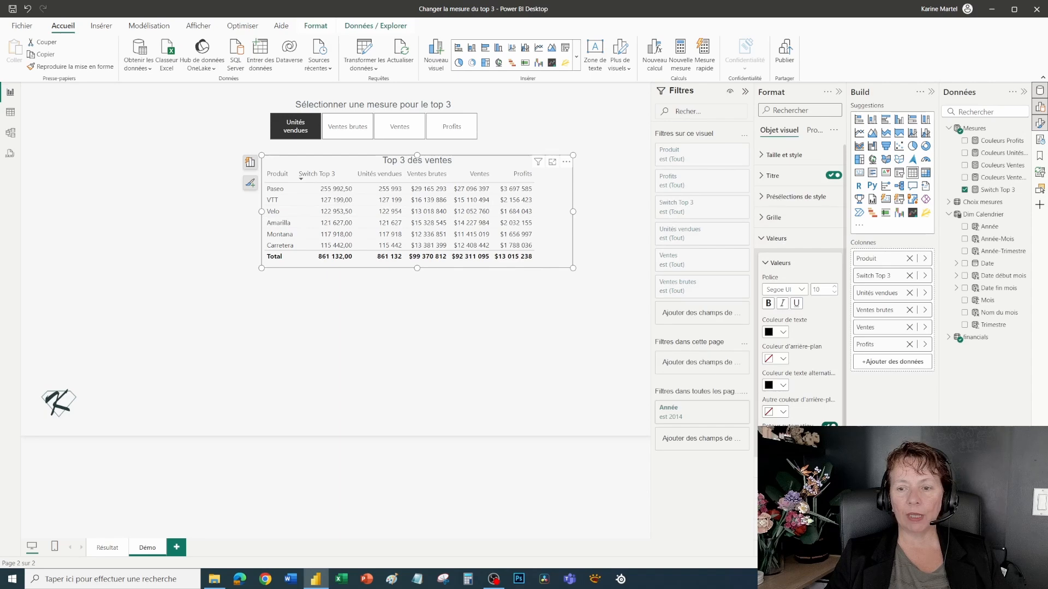
pyautogui.click(789, 263)
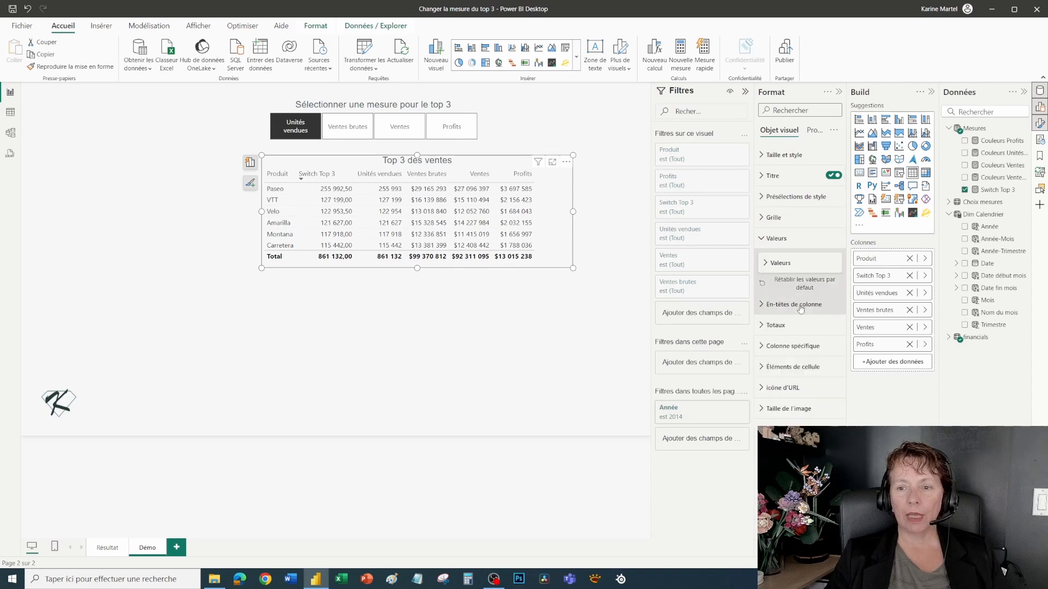
pyautogui.click(802, 305)
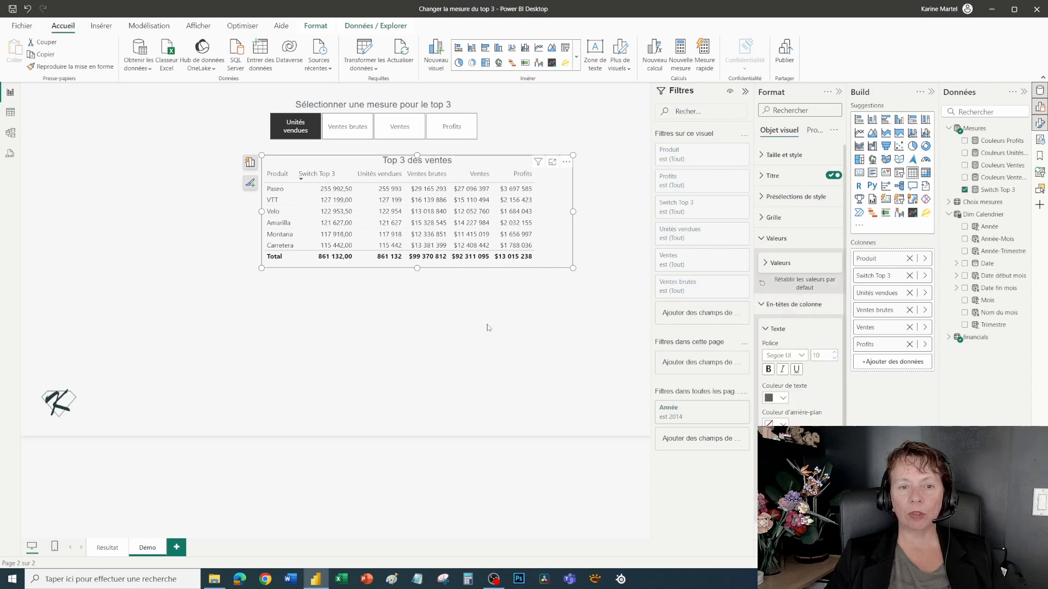
pyautogui.moveTo(353, 173); pyautogui.dragTo(297, 174)
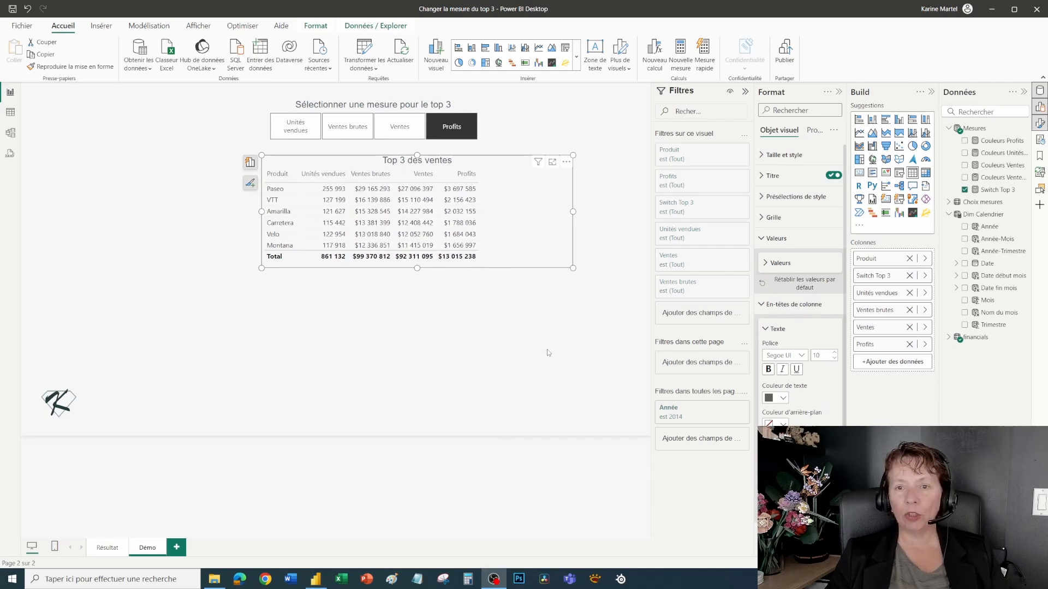
# Step: Filter the table's Produit field with an N premiers filter that keeps Haut 3 by the Switch Top 3 value
pyautogui.click(705, 154)
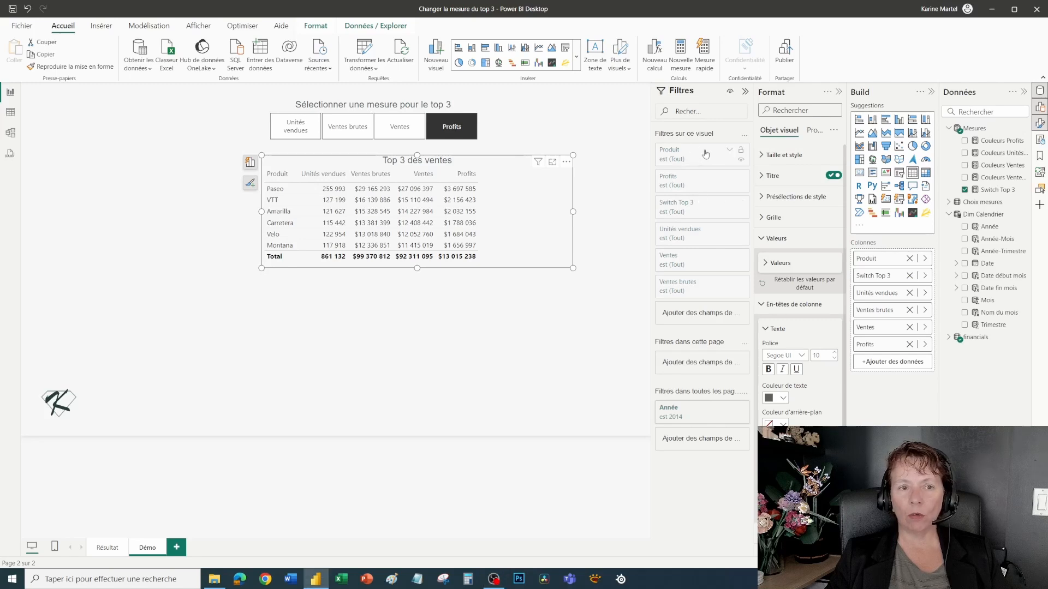
pyautogui.click(706, 155)
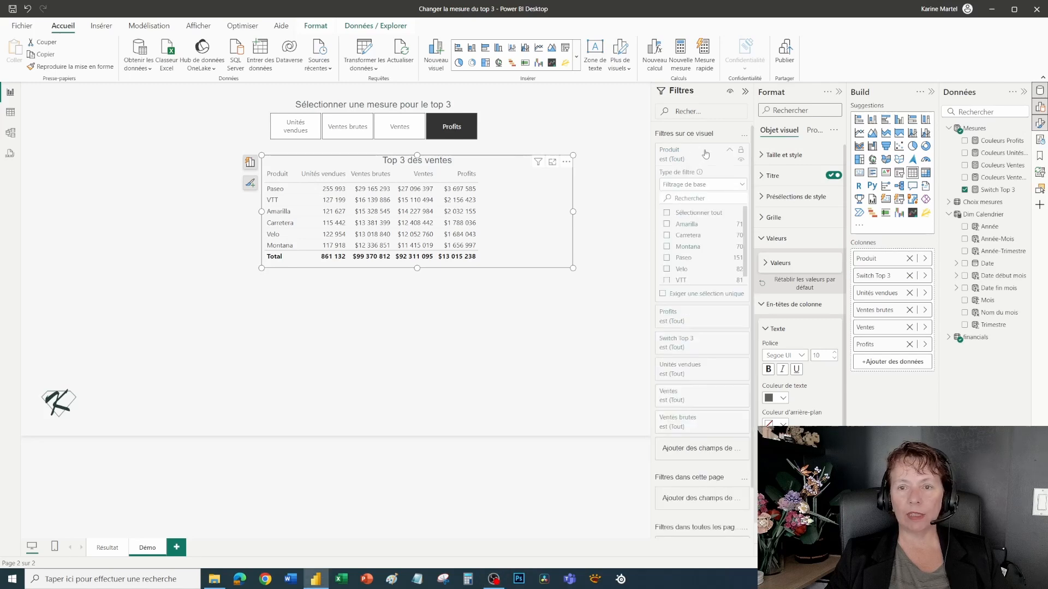
pyautogui.click(709, 185)
pyautogui.click(703, 227)
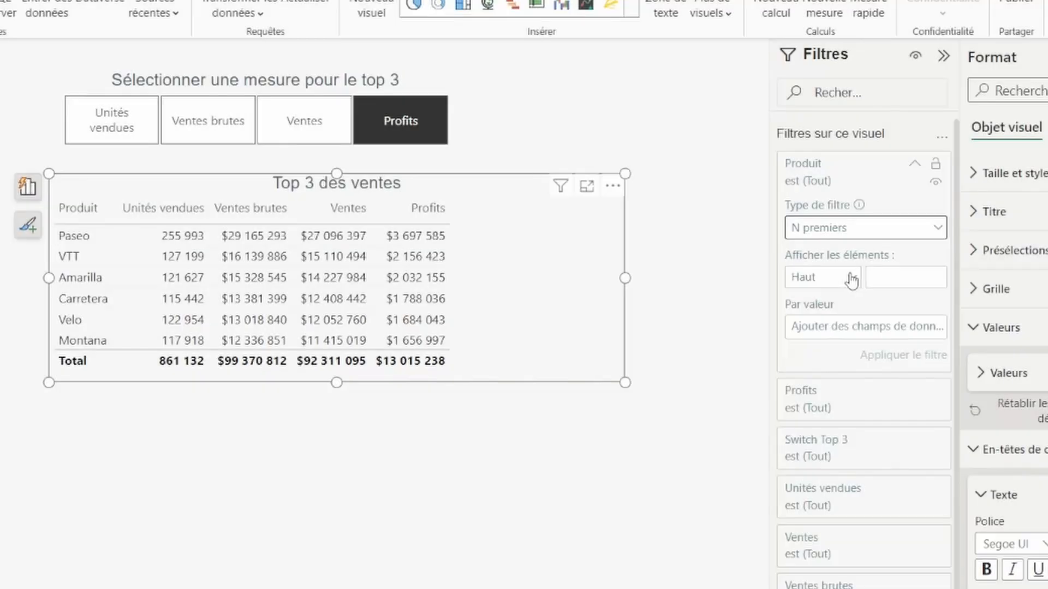
pyautogui.click(880, 278)
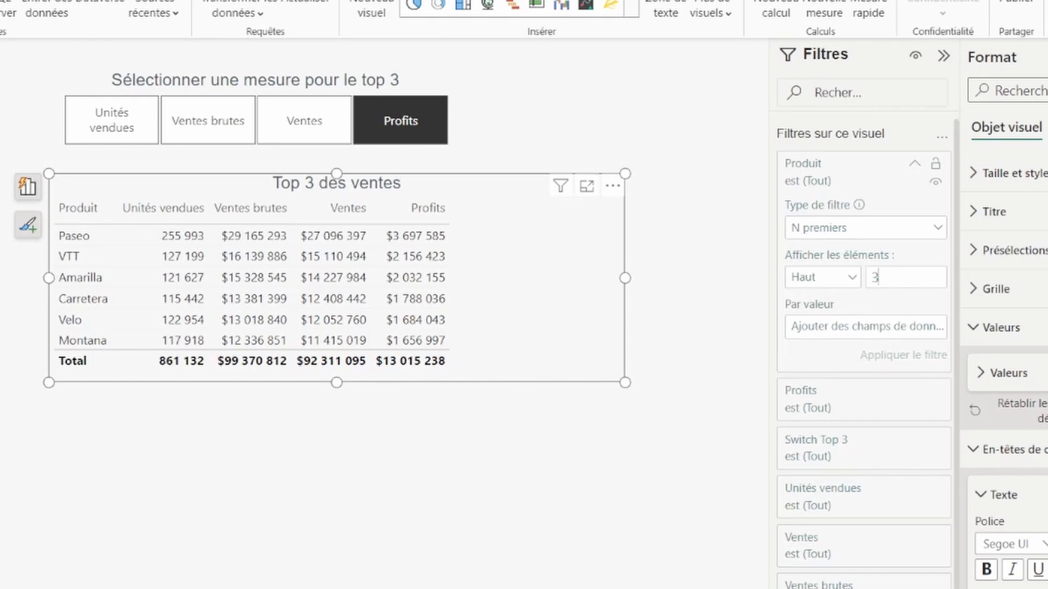
pyautogui.moveTo(1039, 334); pyautogui.dragTo(884, 330)
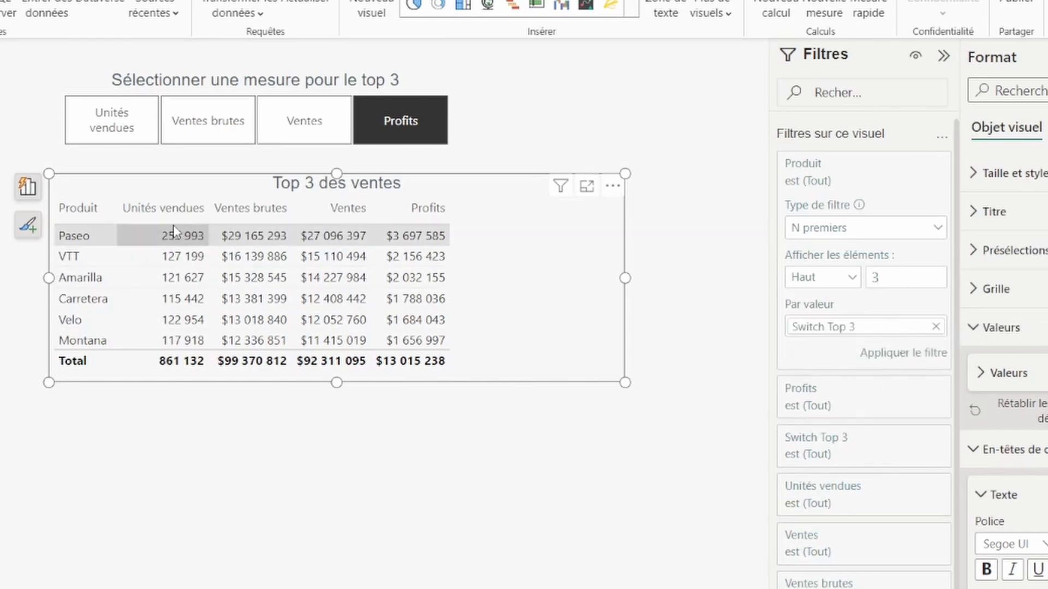
pyautogui.click(903, 353)
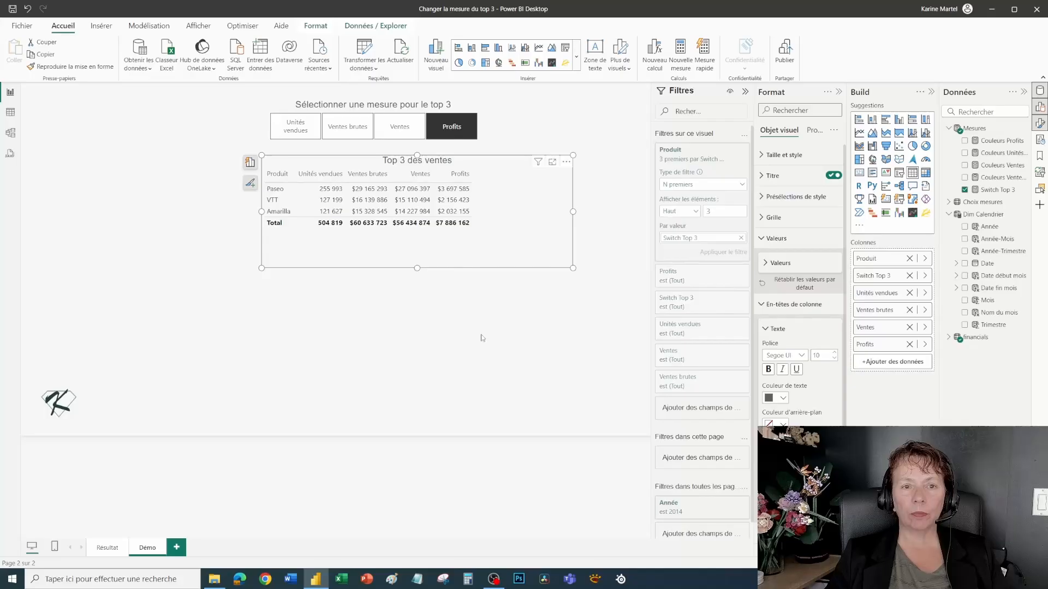
# Step: Test the top 3 filter with each slicer option, Unités vendues, Ventes brutes, Ventes and Profits, ending on Unités vendues
pyautogui.click(281, 131)
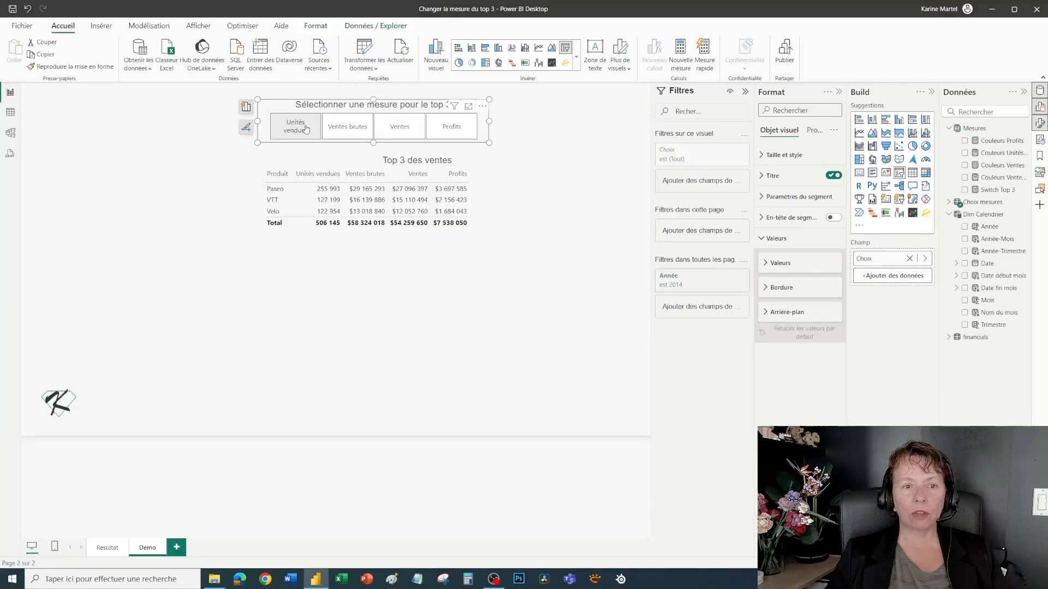
pyautogui.click(306, 131)
pyautogui.click(360, 132)
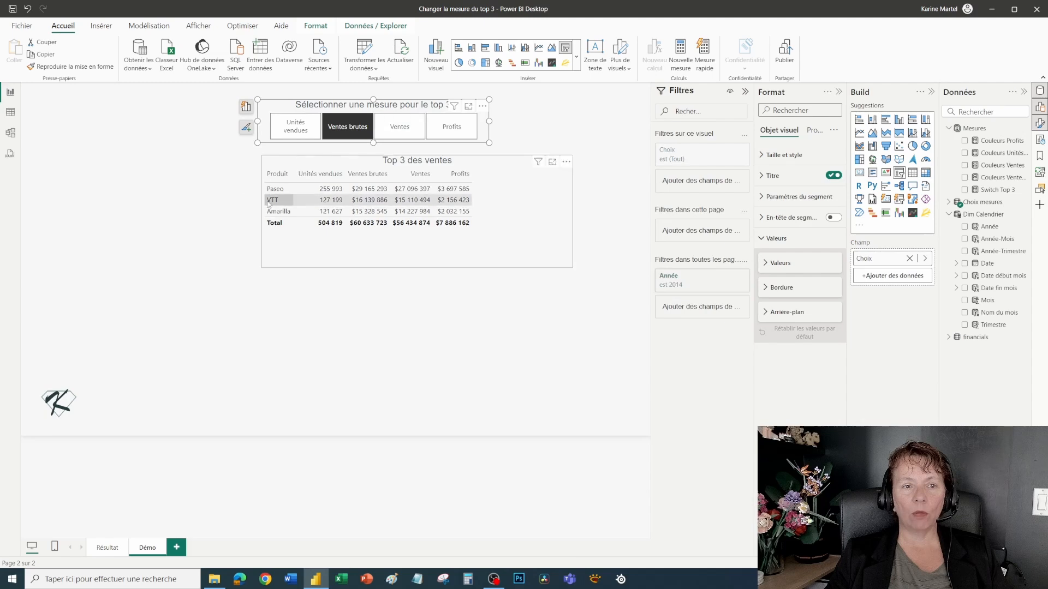
pyautogui.click(418, 124)
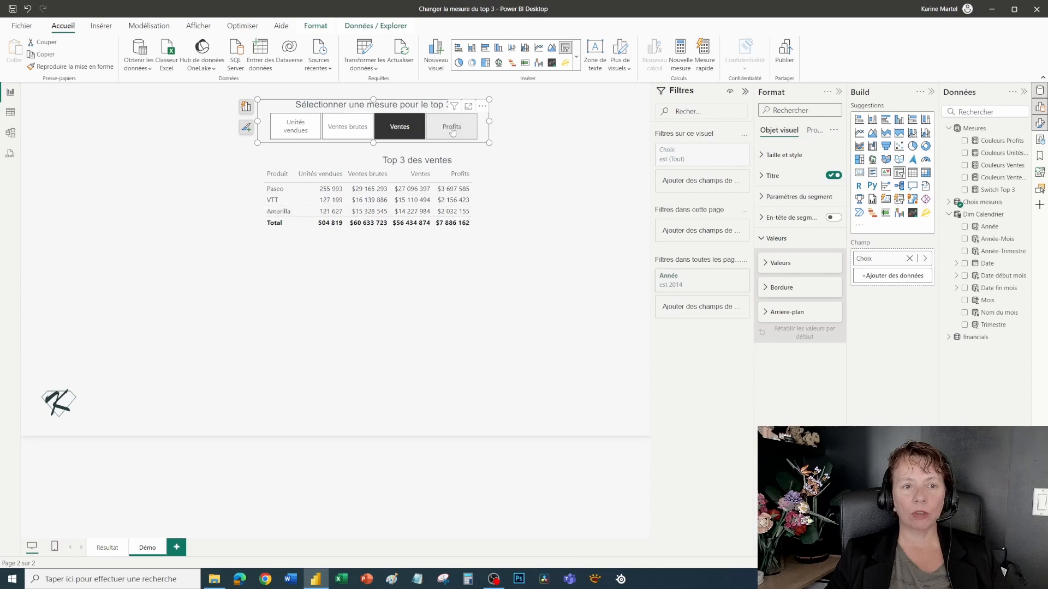
pyautogui.click(452, 131)
pyautogui.click(295, 126)
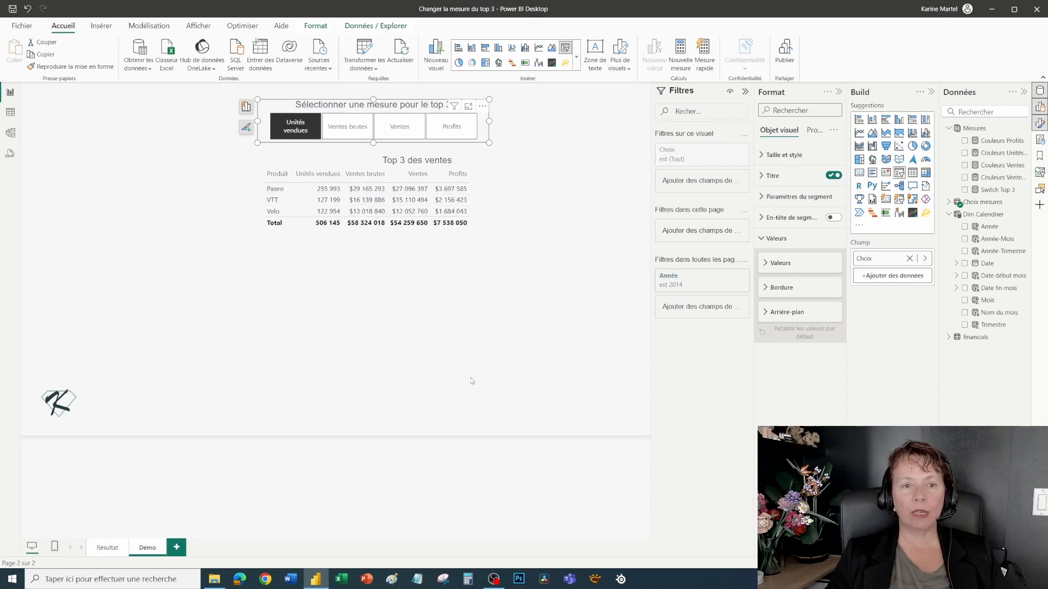
pyautogui.click(474, 376)
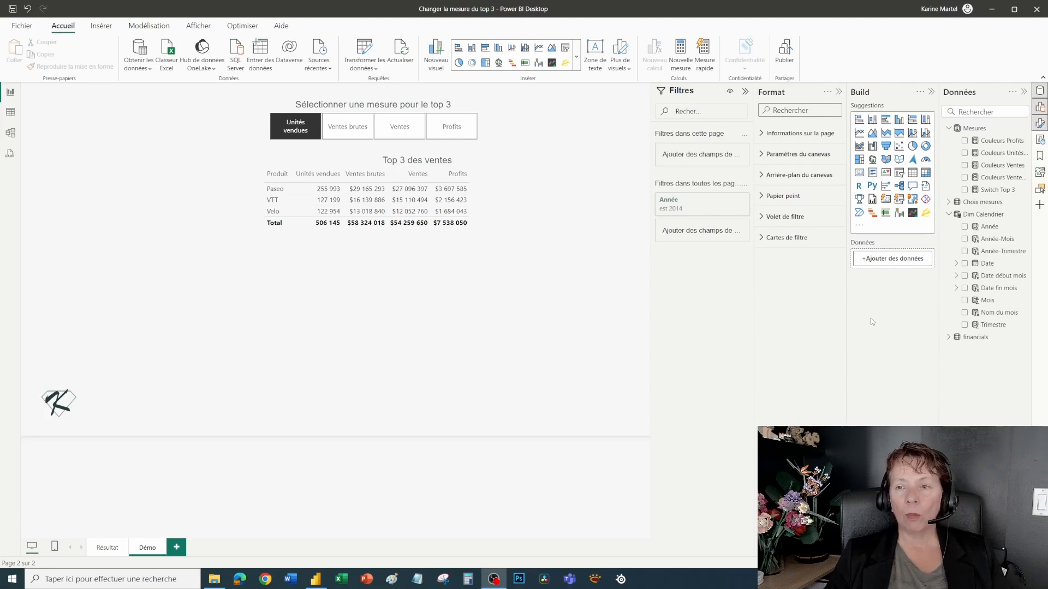
# Step: Examine the Couleurs Profits measure's formula, especially its two hex colour codes and the transparency digits of the first one
pyautogui.click(1004, 142)
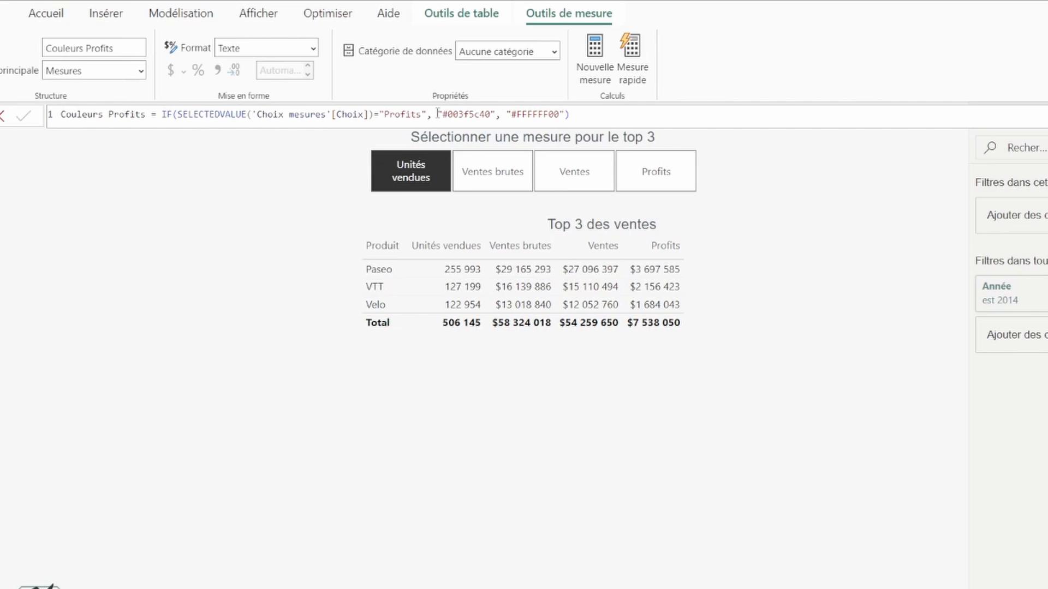
pyautogui.moveTo(437, 113); pyautogui.dragTo(550, 115)
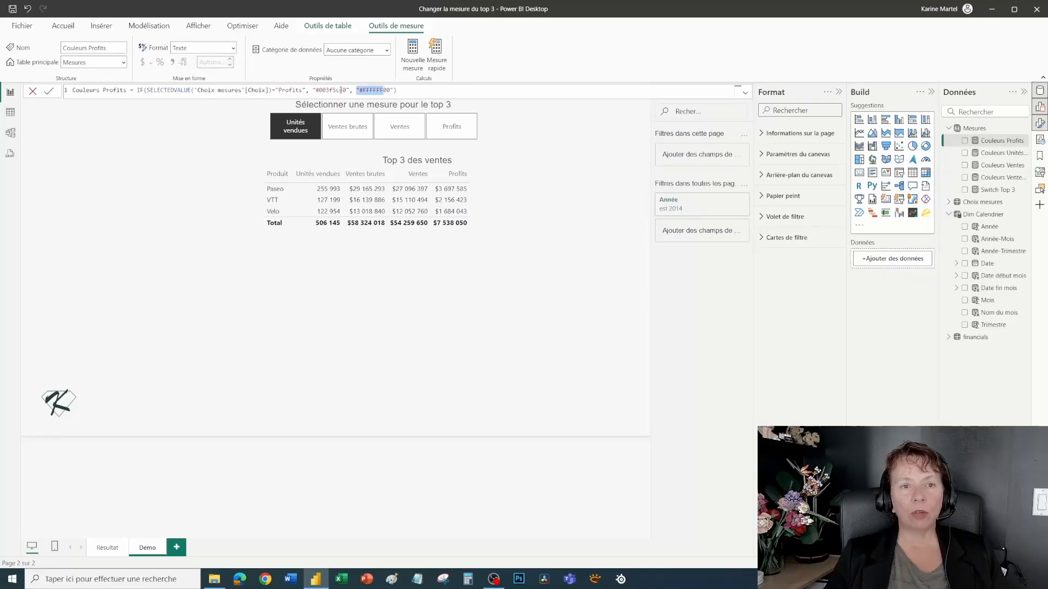
pyautogui.moveTo(340, 90); pyautogui.dragTo(347, 90)
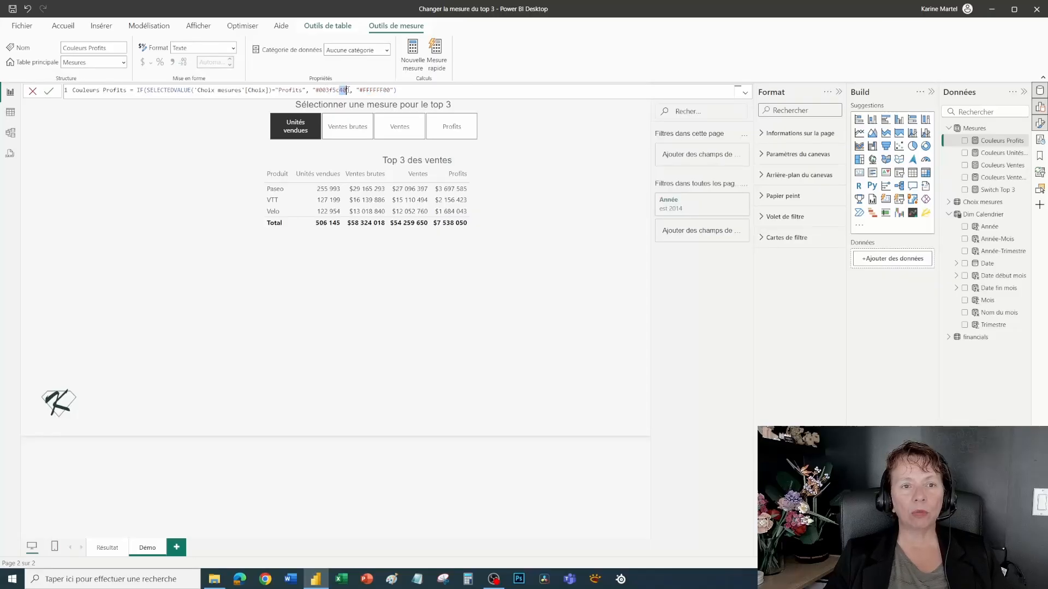
# Step: Turn on the background colour under the cell elements for the Top 3 des ventes table's Unités vendues column
pyautogui.click(433, 92)
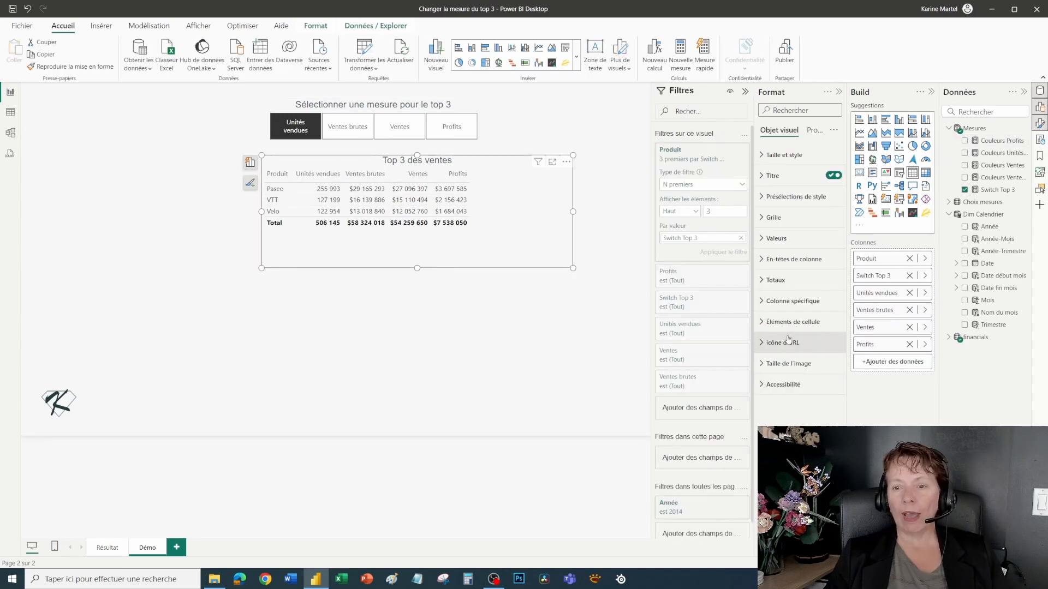
pyautogui.click(786, 321)
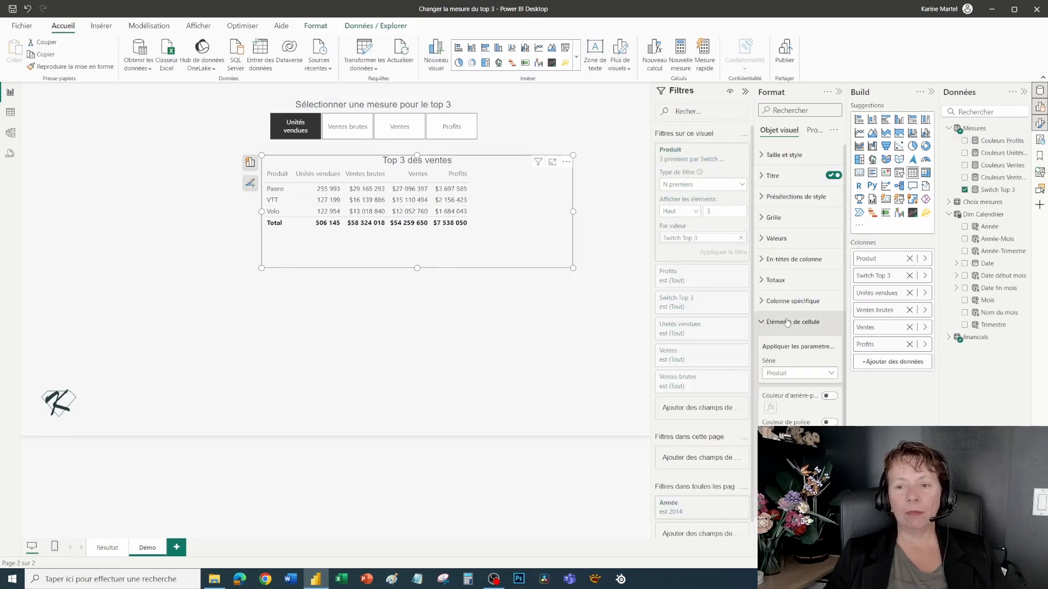
pyautogui.click(801, 373)
pyautogui.click(799, 410)
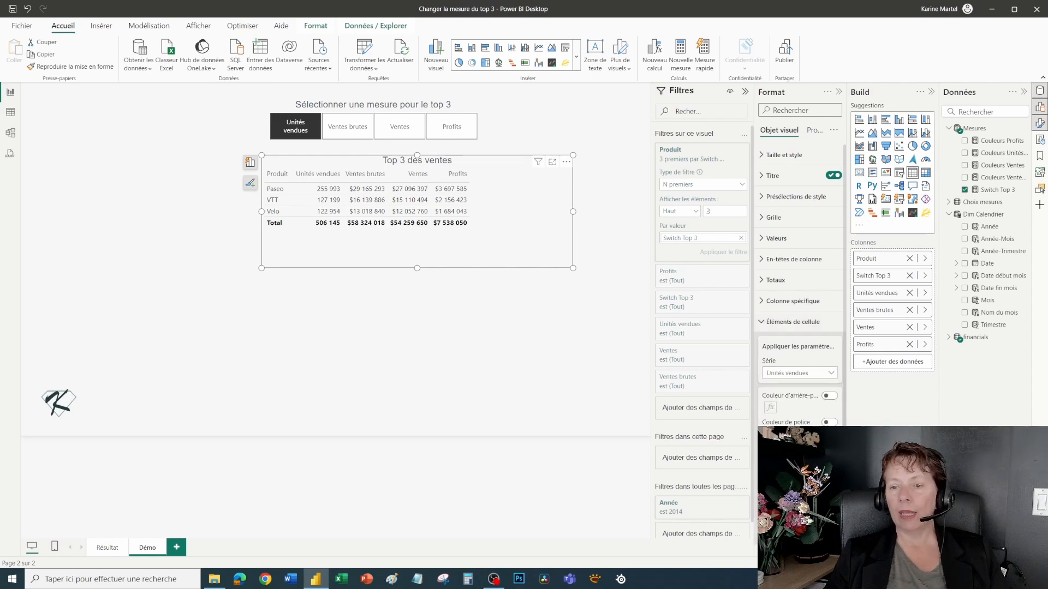
pyautogui.click(830, 396)
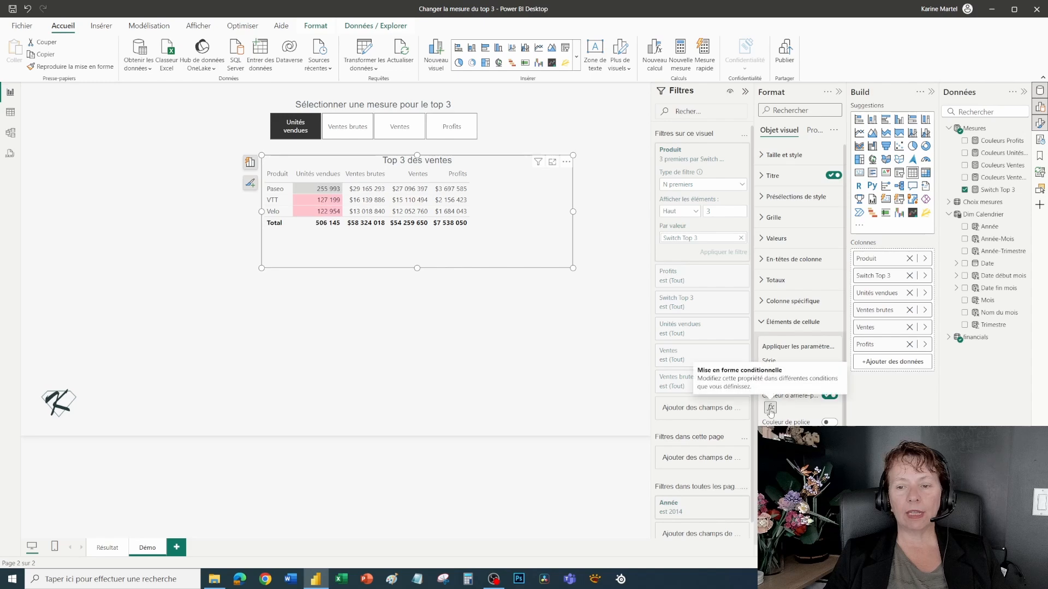
# Step: Set the Unités vendues background colour's conditional formatting to Valeur du champ, based on the Couleurs Unités vendues measure
pyautogui.click(770, 408)
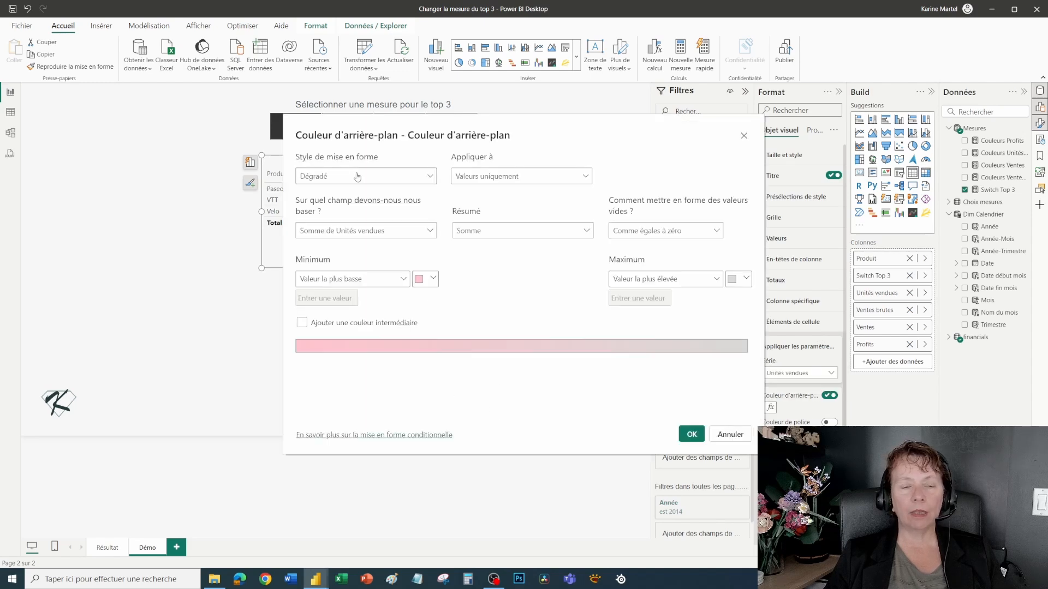
pyautogui.click(358, 177)
pyautogui.click(349, 225)
pyautogui.click(362, 230)
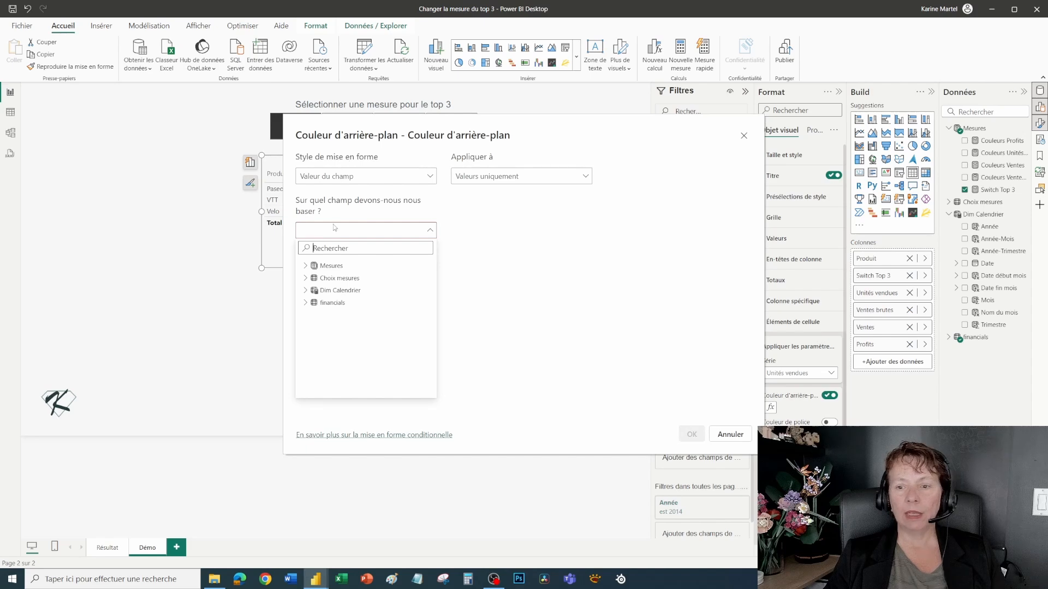
pyautogui.click(304, 266)
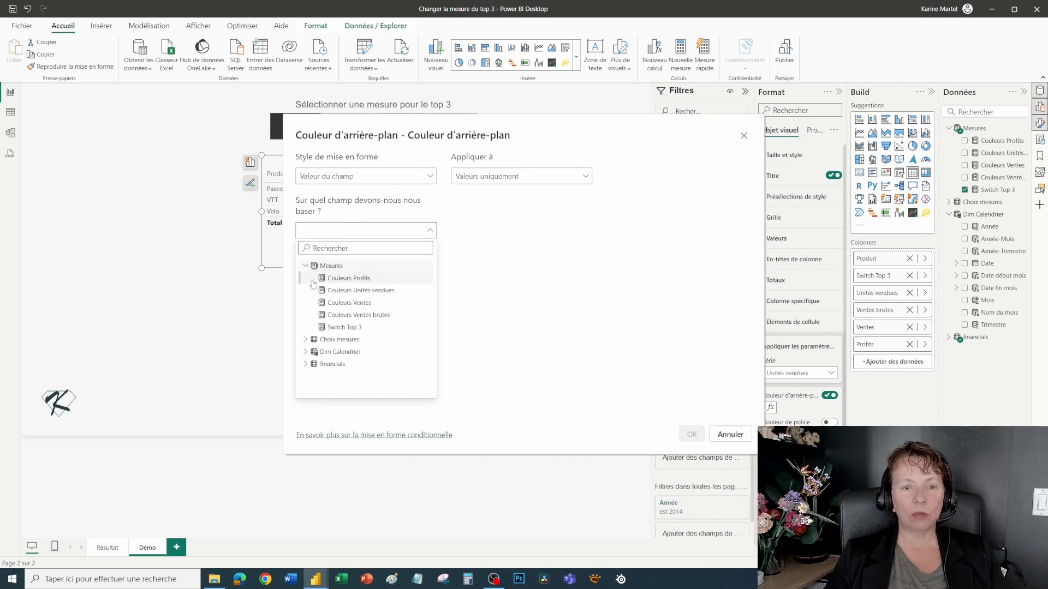
pyautogui.click(354, 290)
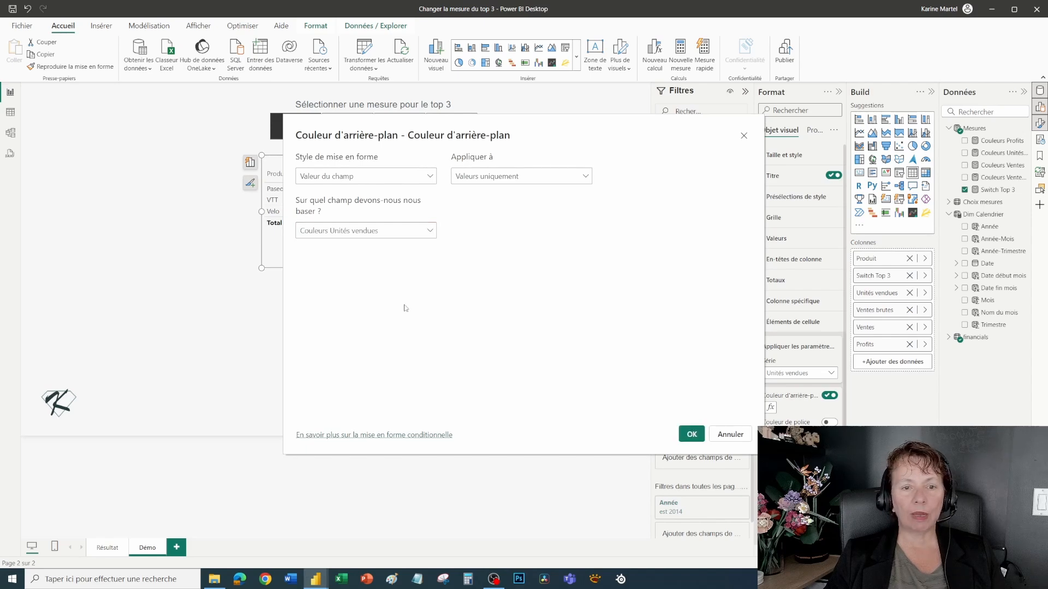
pyautogui.click(691, 434)
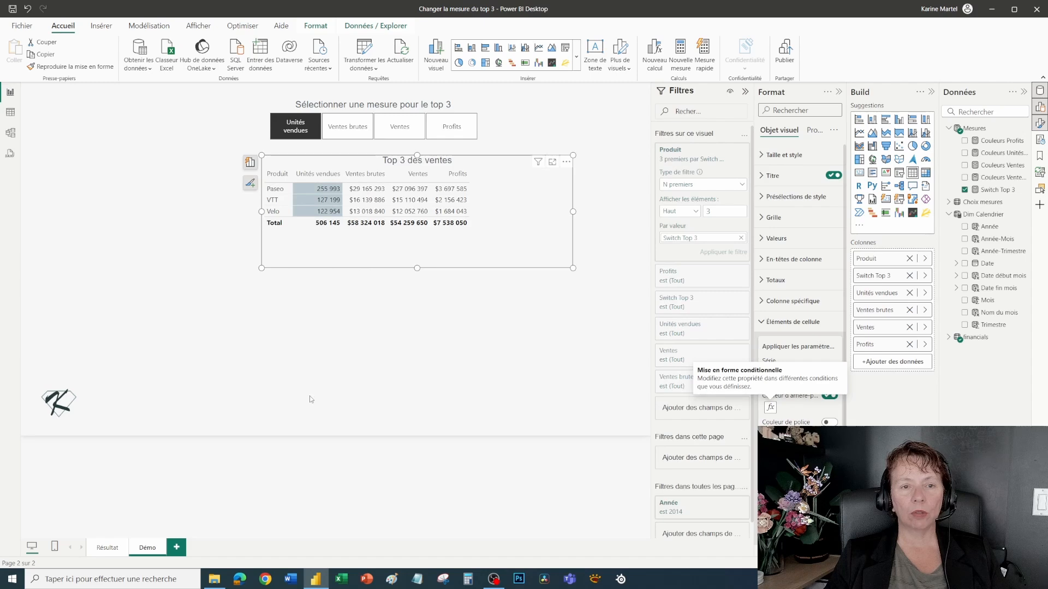
# Step: Test the column highlighting with Ventes brutes and Unités vendues on the Demo page, and with Ventes brutes, Ventes and Profits on the Résultat page
pyautogui.click(339, 129)
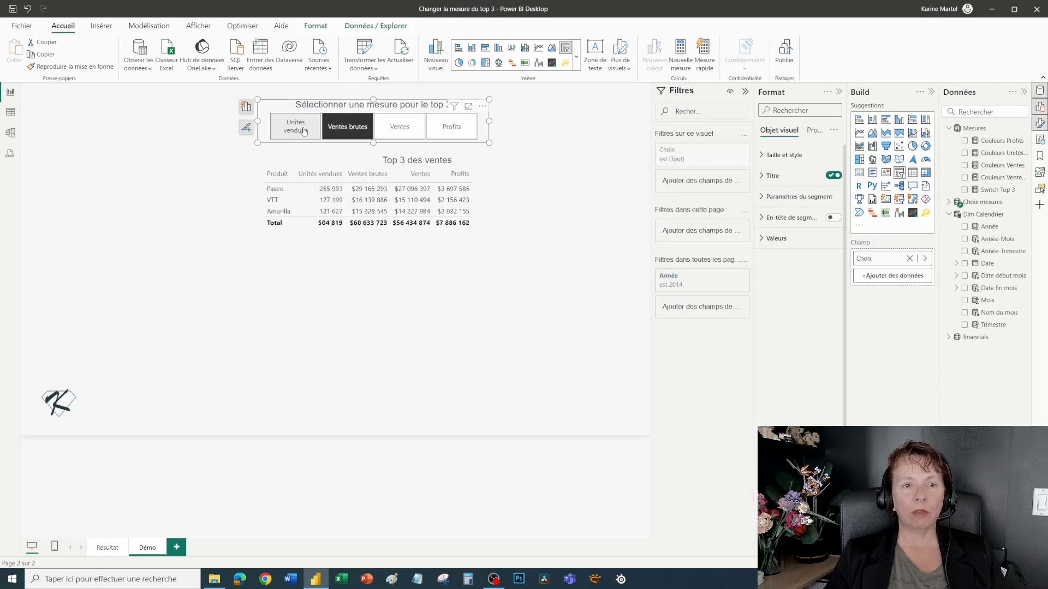
pyautogui.click(302, 129)
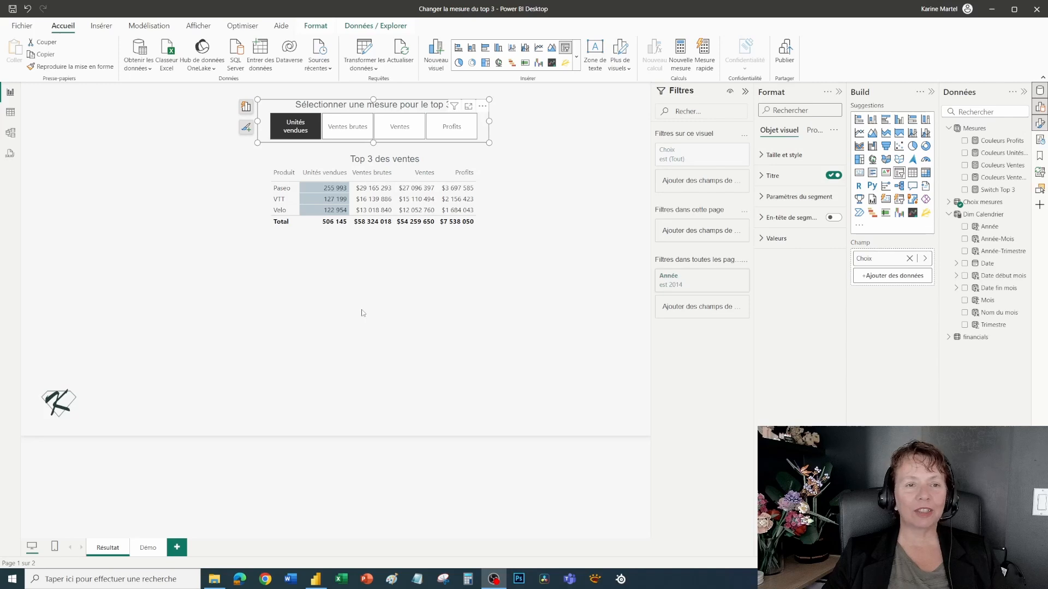
pyautogui.click(349, 130)
pyautogui.click(420, 134)
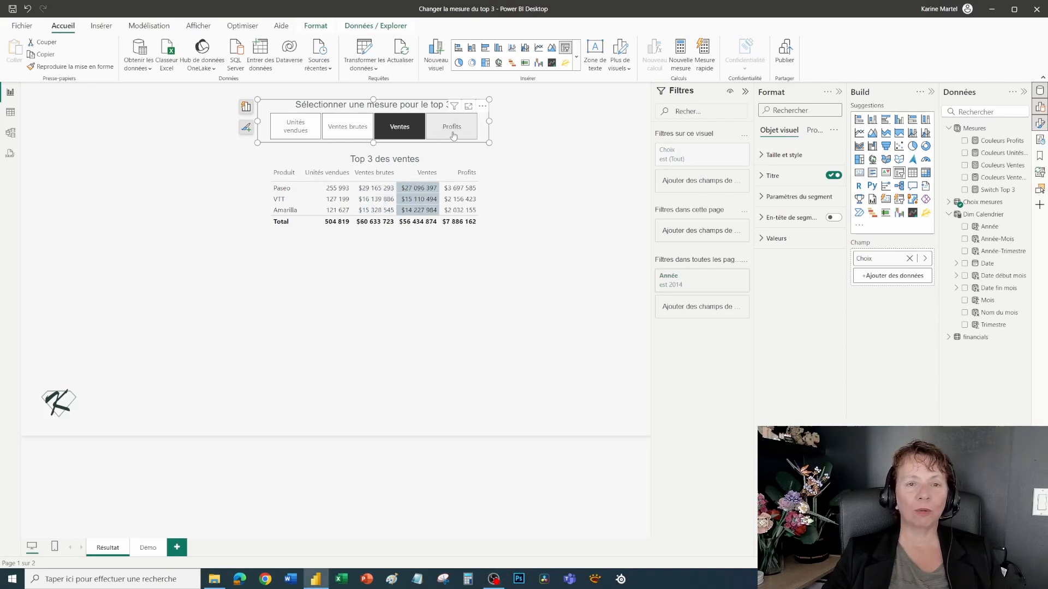
pyautogui.click(452, 134)
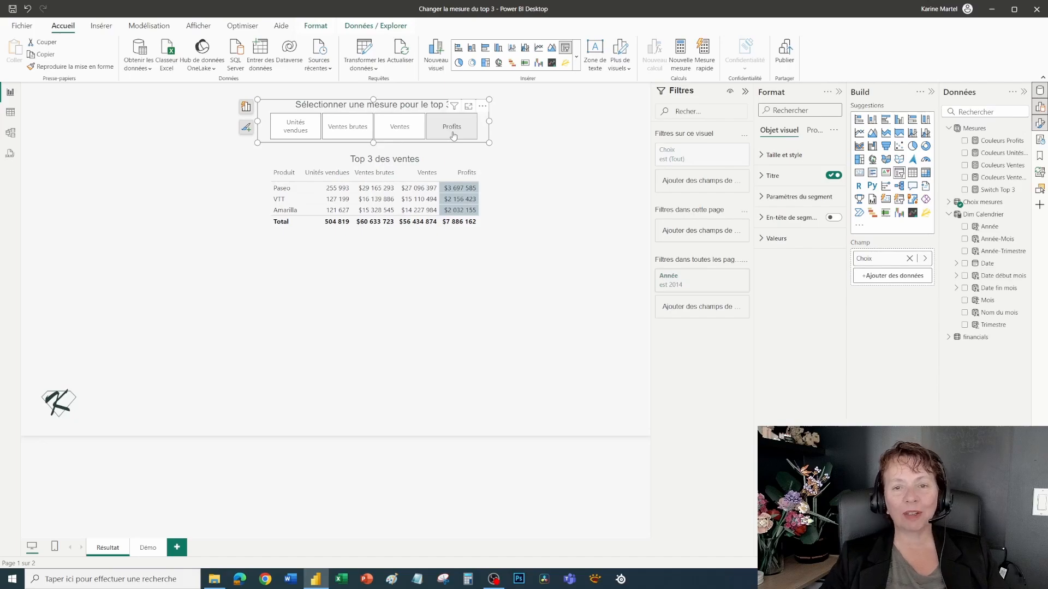